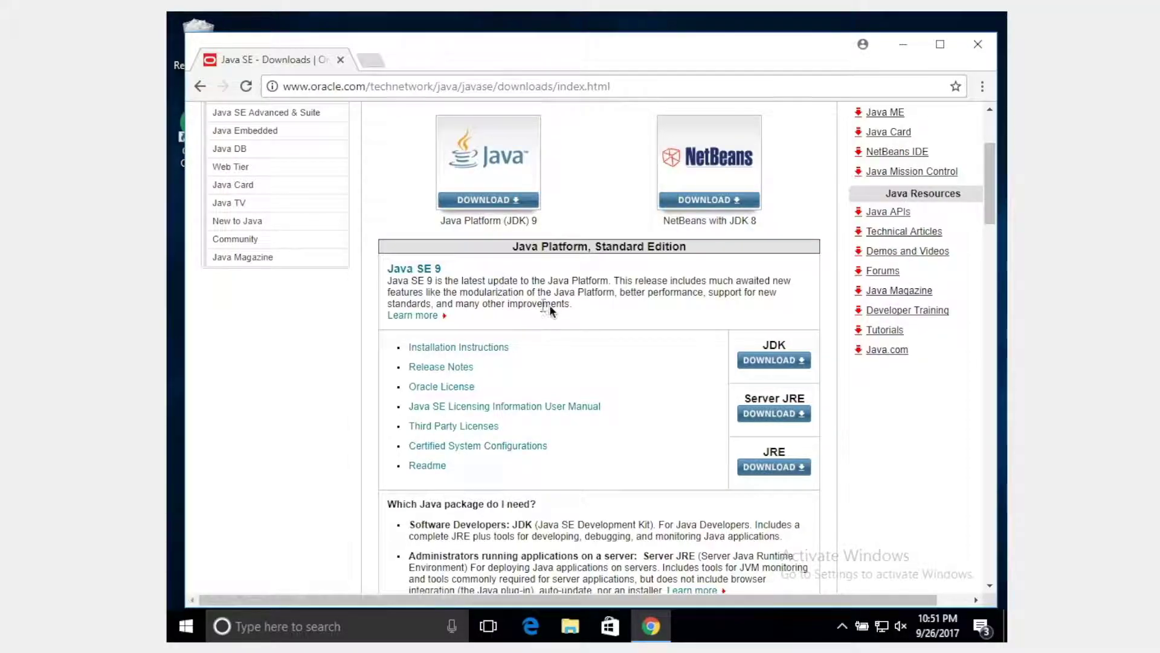
Search Google for "java sdk 8 download" and open Oracle's Java SE Development Kit 8 downloads page
scroll(554, 306, "down", 5)
scroll(553, 306, "up", 20)
scroll(554, 306, "up", 1)
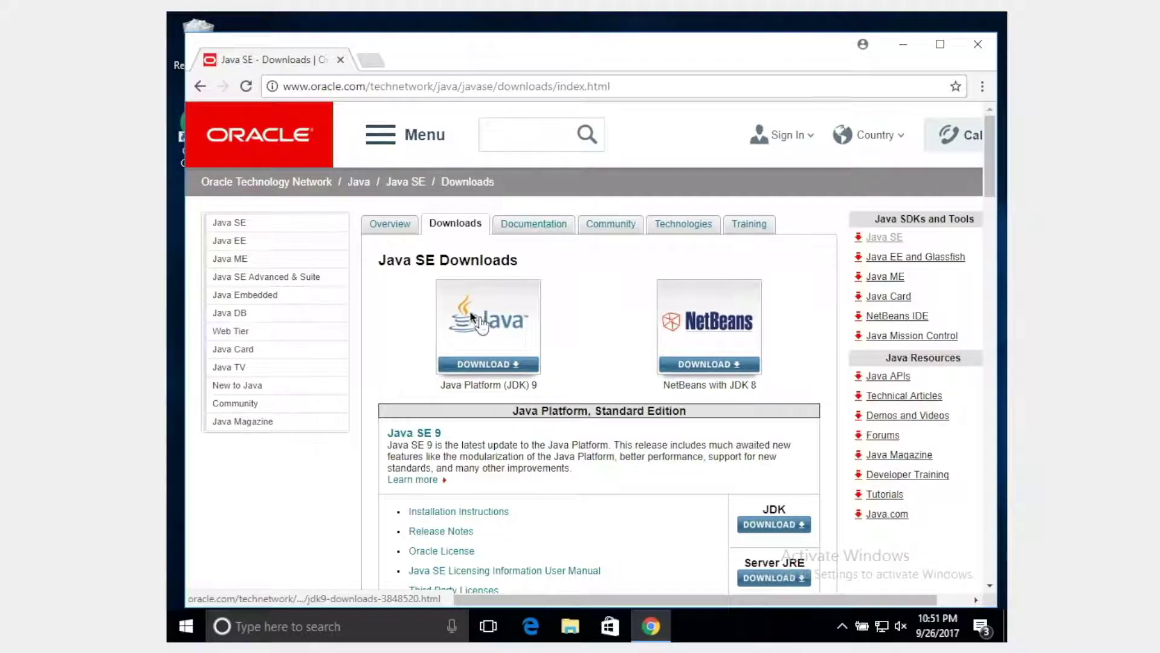
left_click(201, 87)
left_click(369, 133)
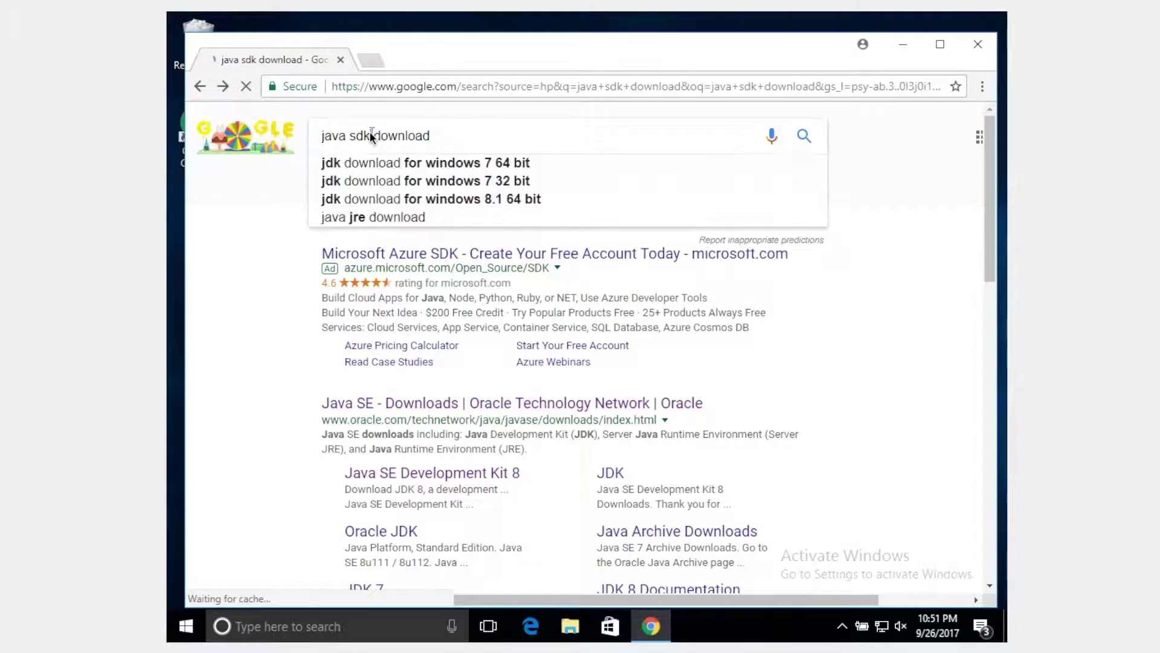
type("8")
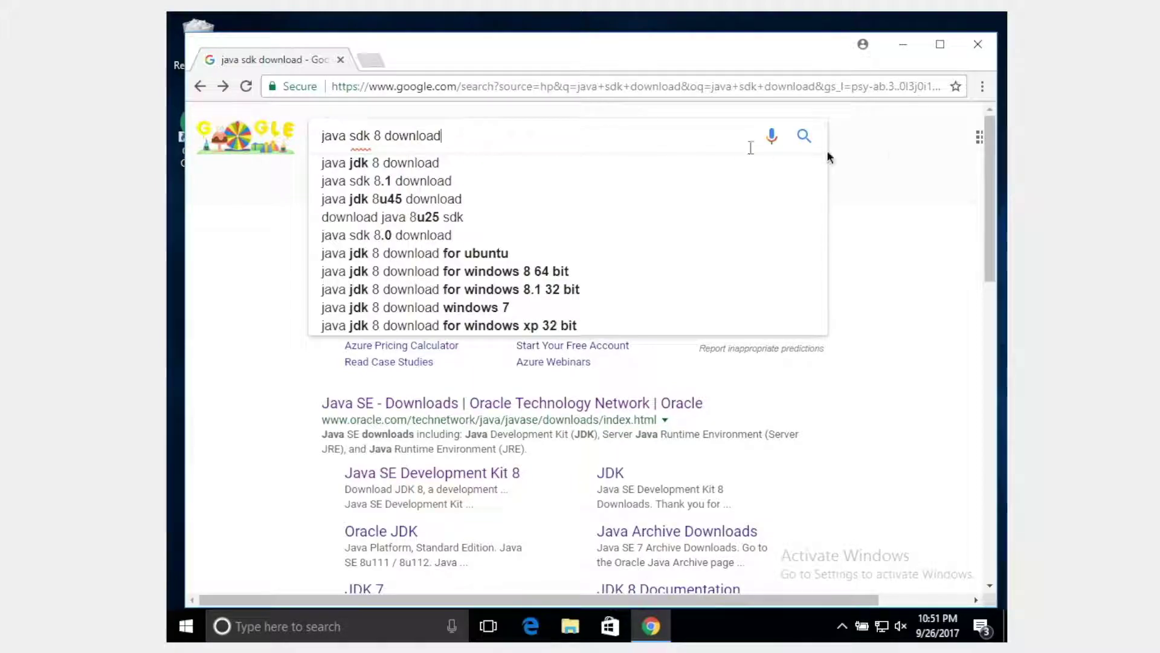
left_click(811, 134)
left_click(485, 311)
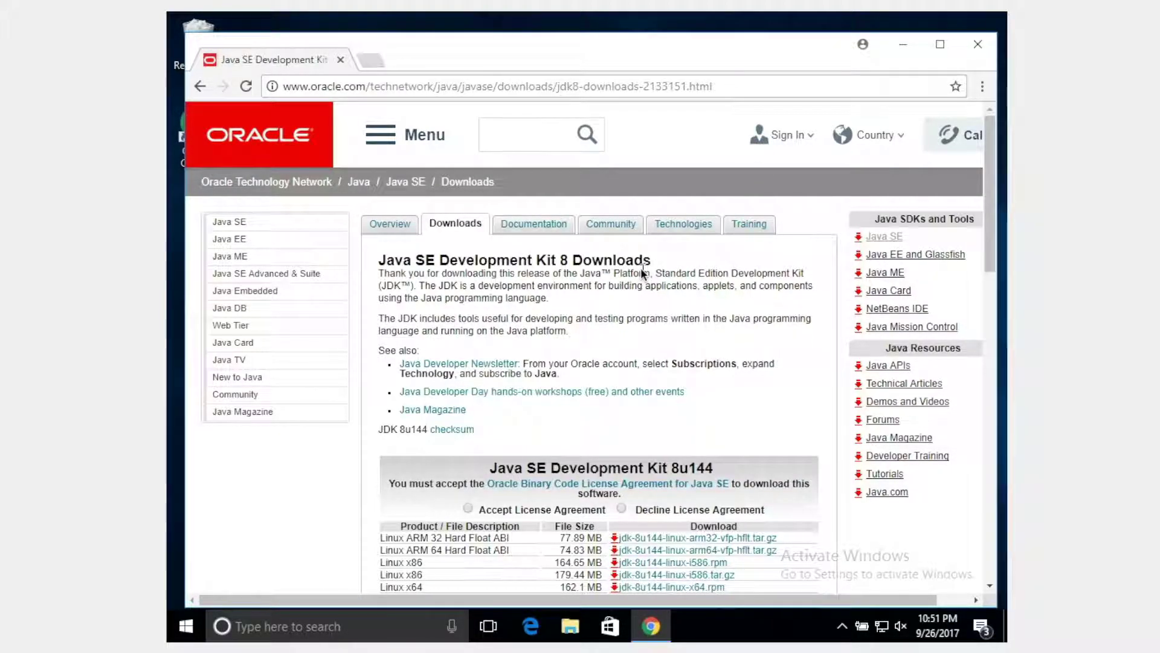
Accept the license agreement for Java SE Development Kit 8u144
scroll(512, 439, "down", 3)
scroll(513, 440, "down", 1)
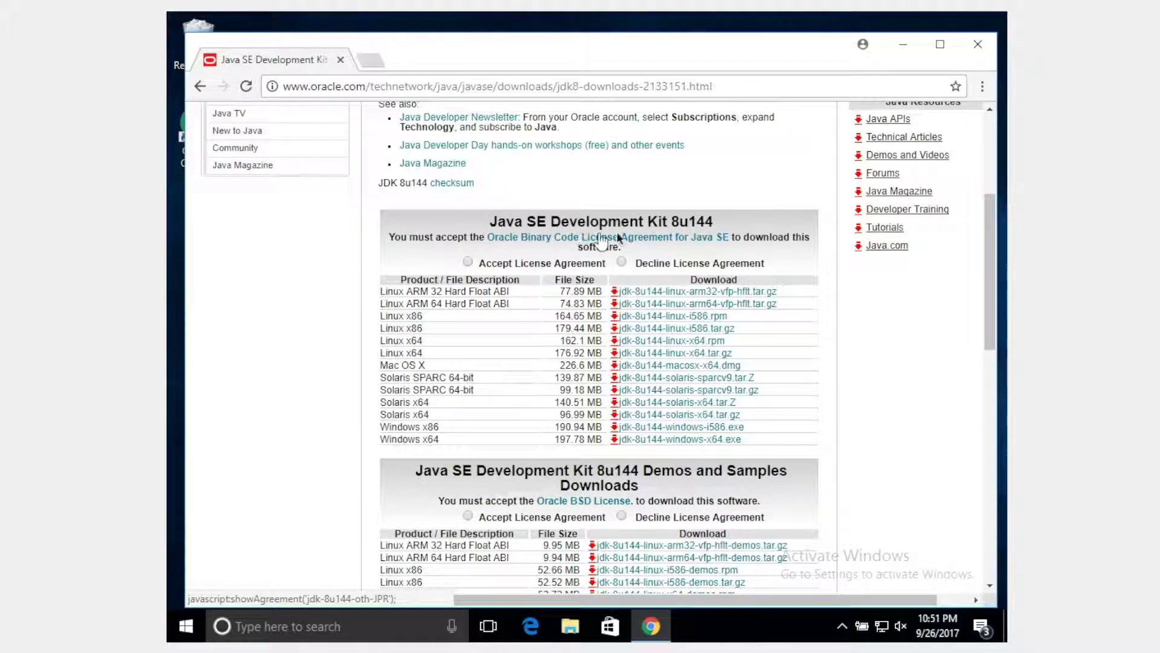
left_click(468, 261)
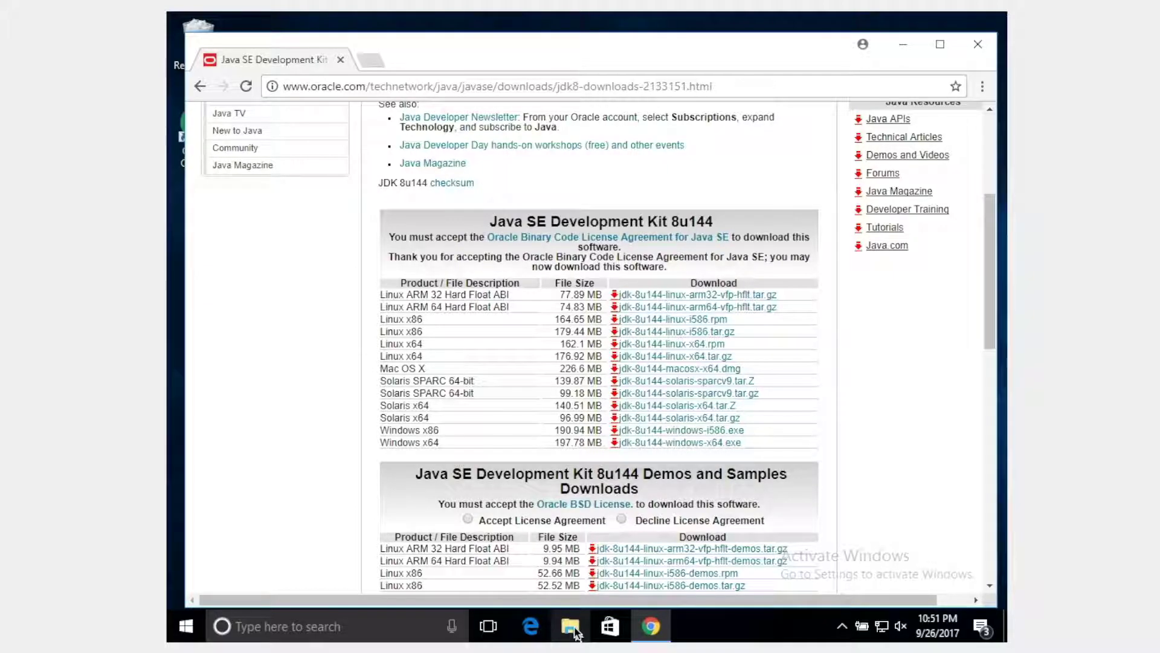
Minimize the browser and check the Windows system type on the Control Panel's System page
left_click(904, 48)
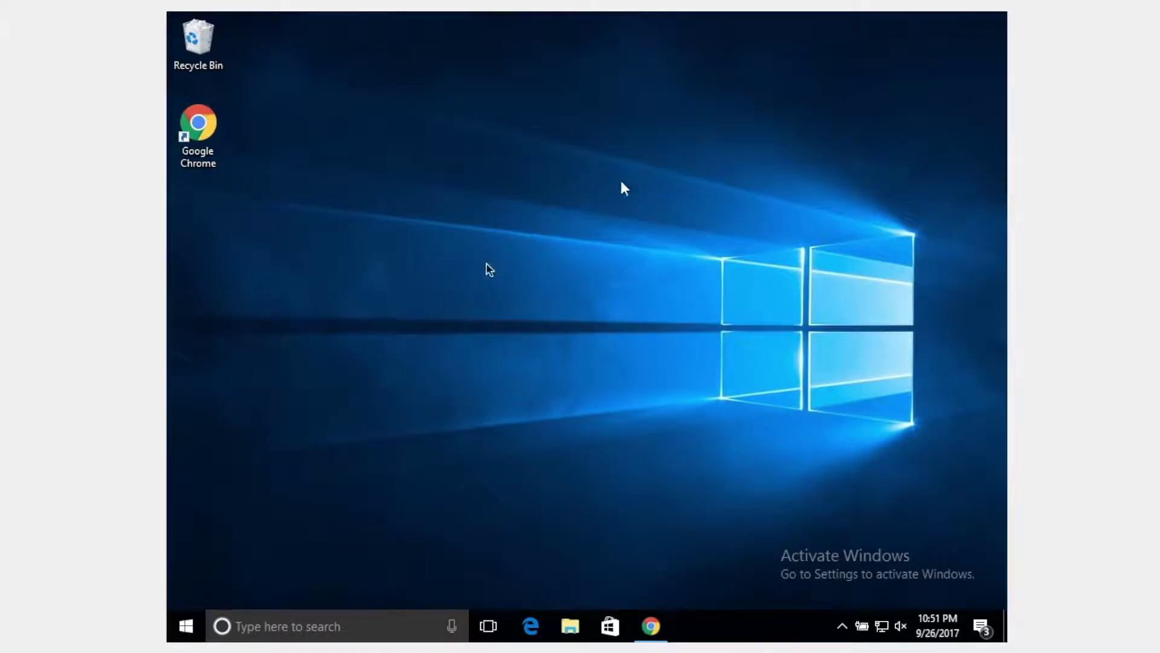
right_click(182, 628)
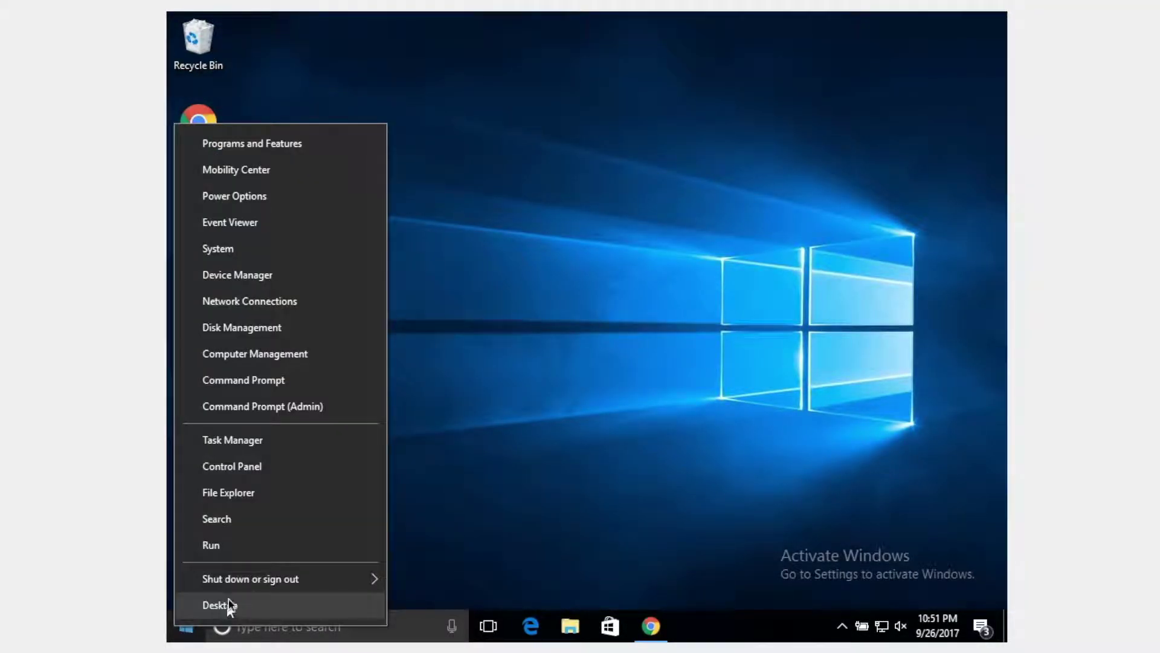
left_click(273, 470)
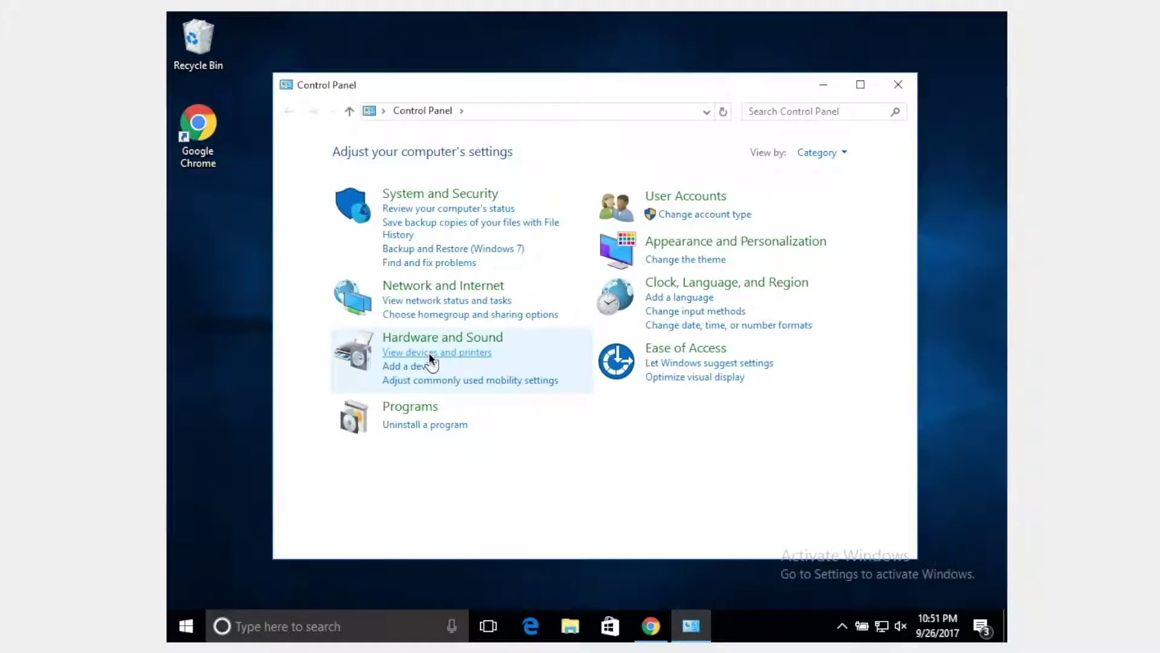
left_click(421, 192)
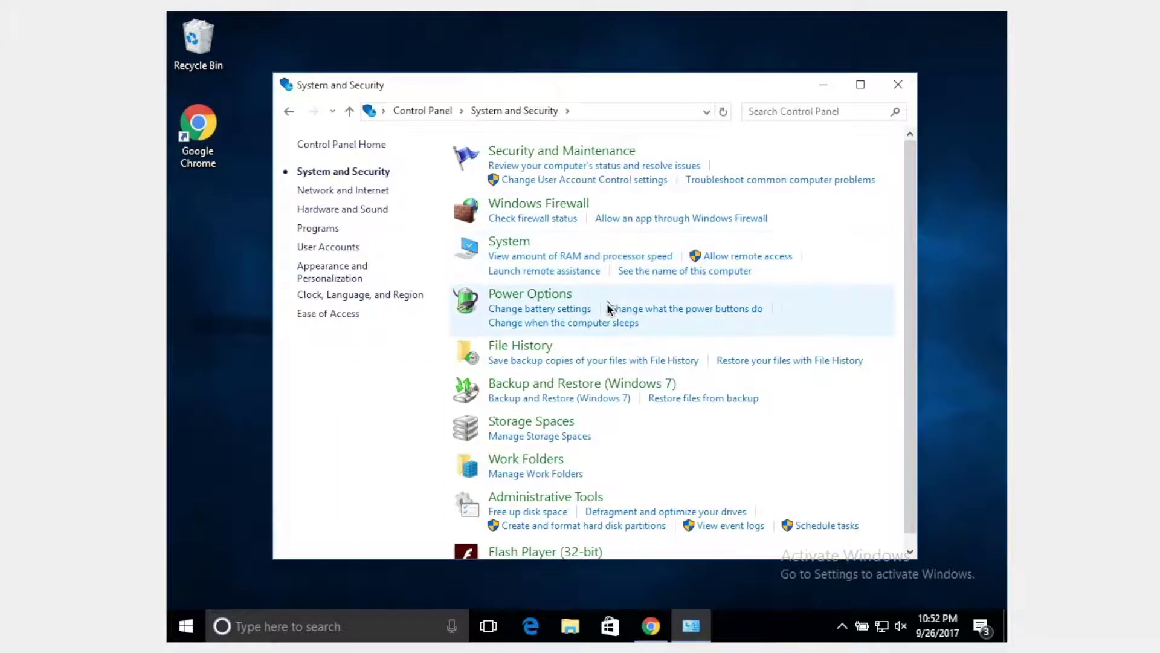
left_click(508, 243)
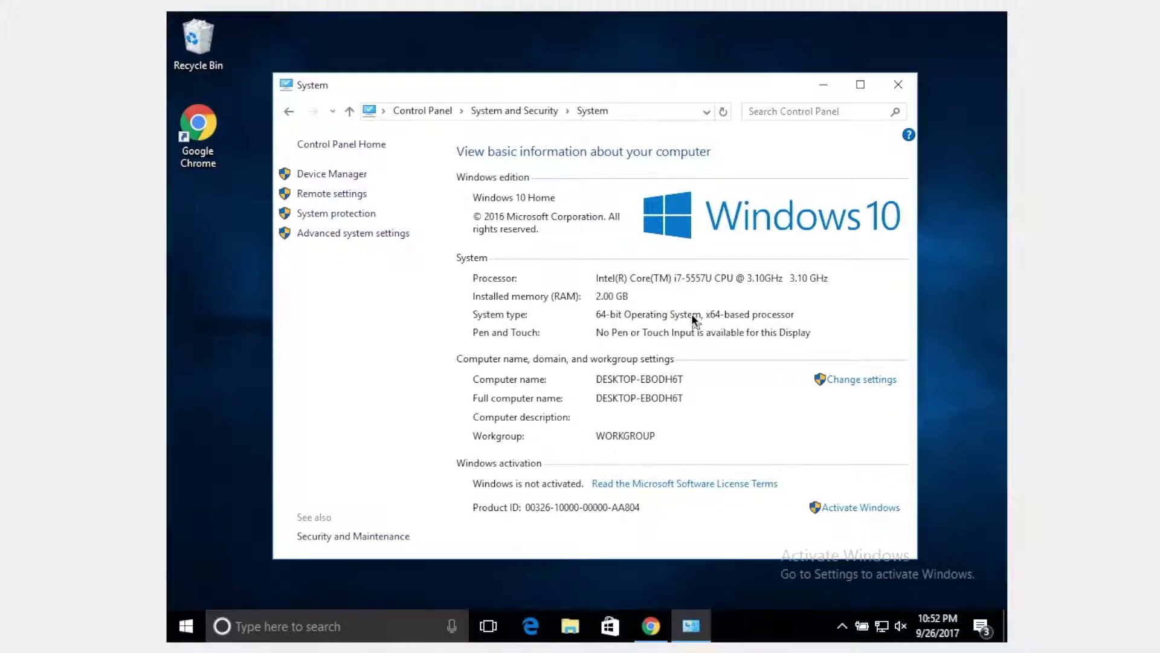
Switch back to Chrome and download the Windows x64 installer jdk-8u144-windows-x64.exe
left_click(650, 625)
left_click_drag(446, 443, 379, 440)
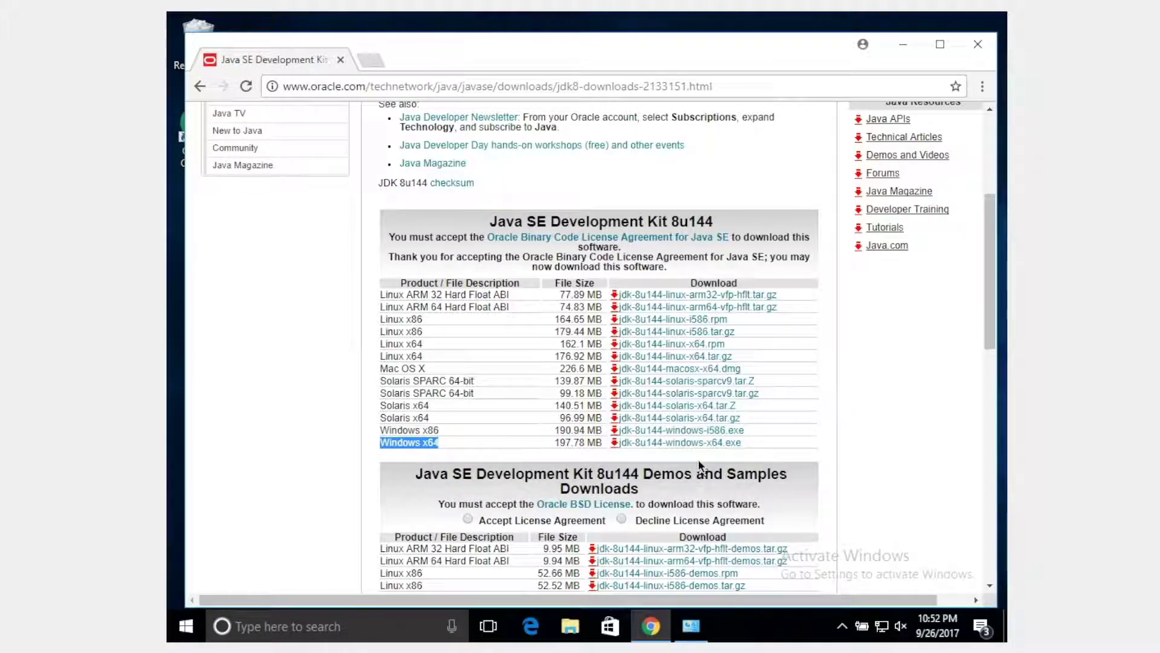
left_click(678, 443)
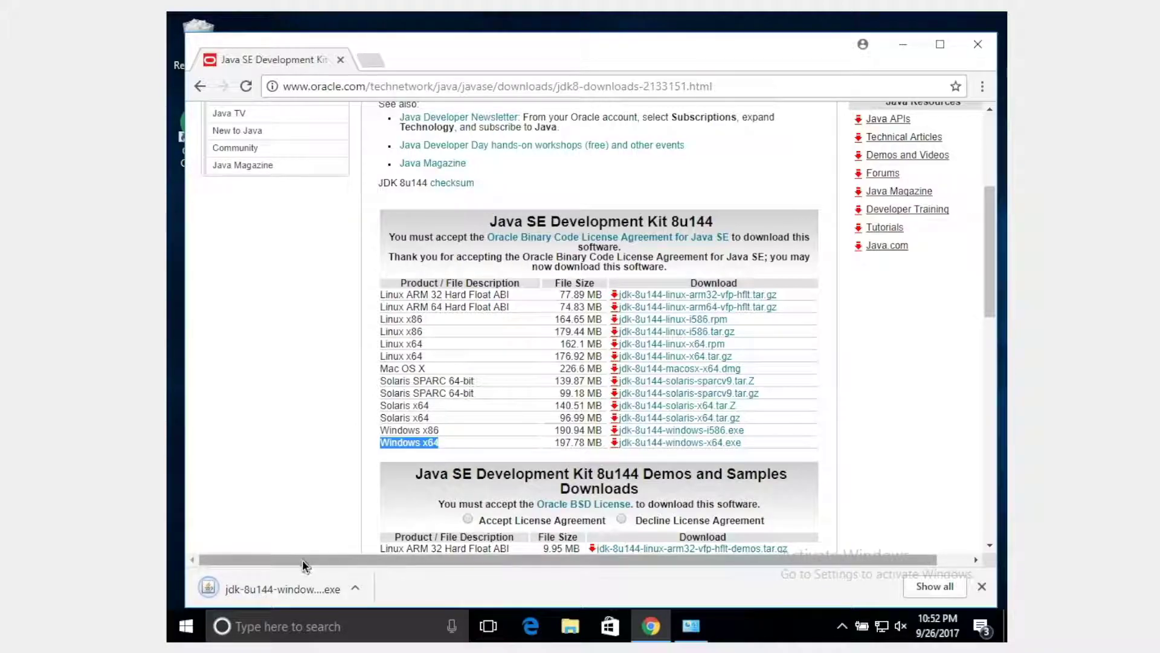
Run the downloaded JDK installer with administrator permission, keep the default features and install folders, and close the finished setup
left_click(288, 585)
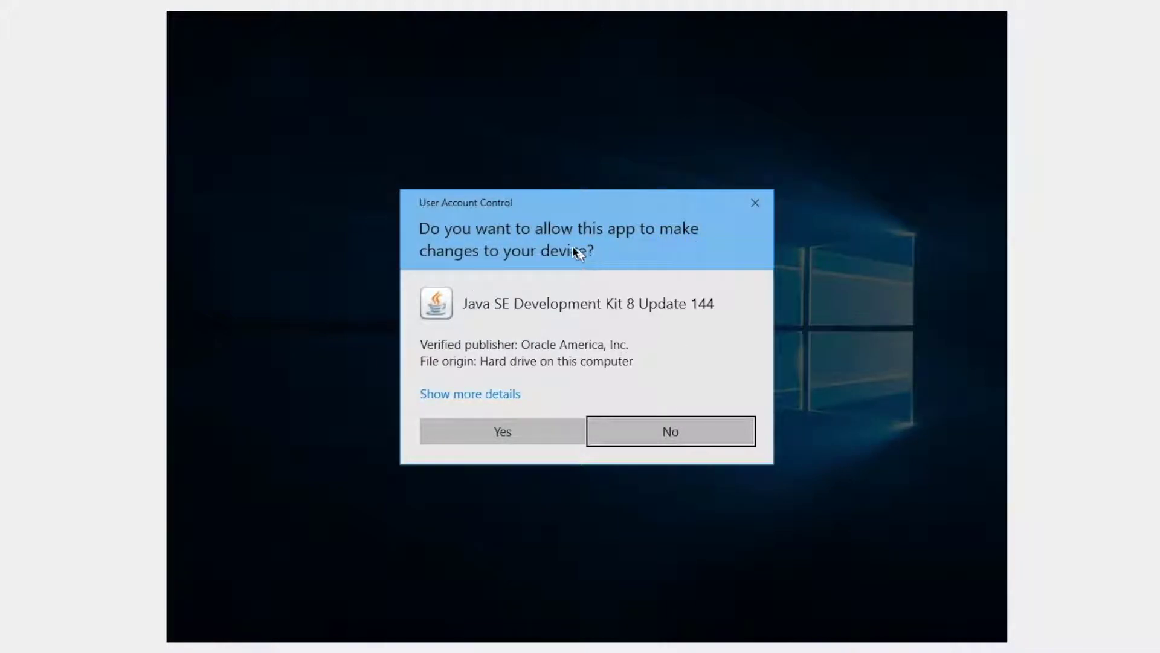
left_click(518, 427)
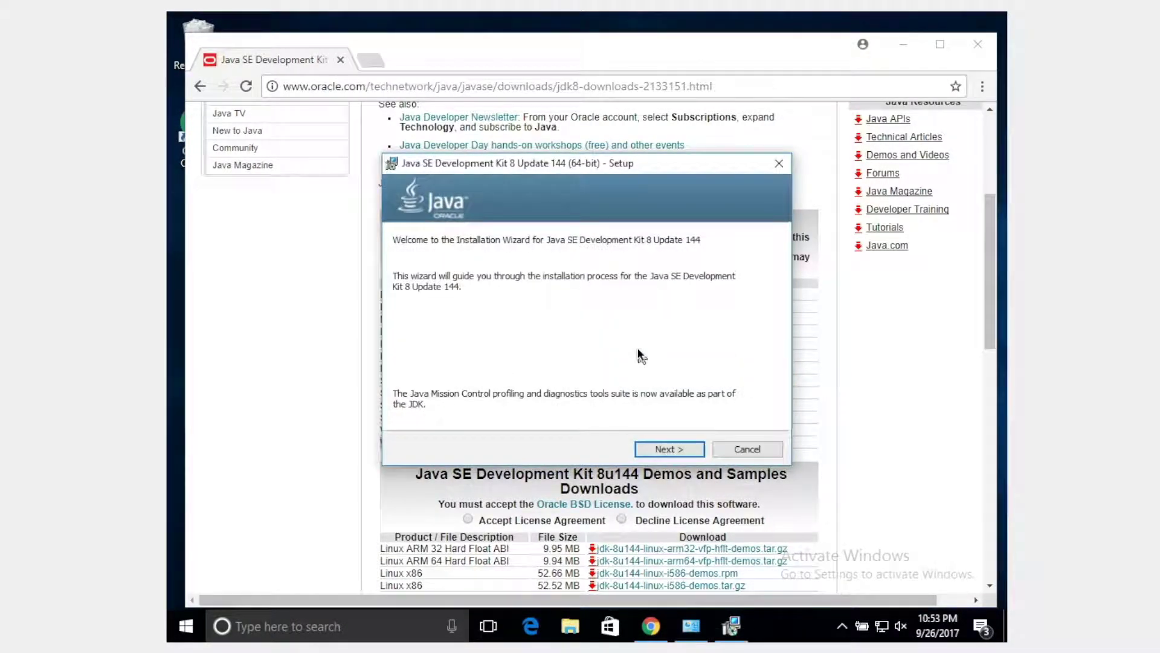
left_click(672, 449)
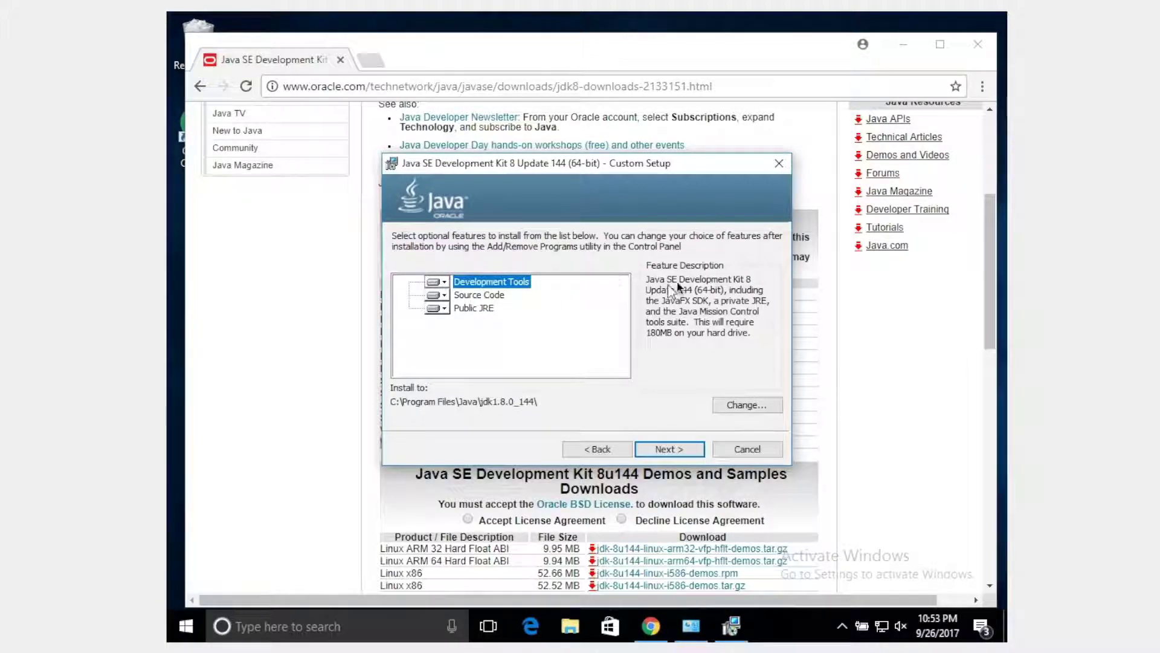
left_click(675, 448)
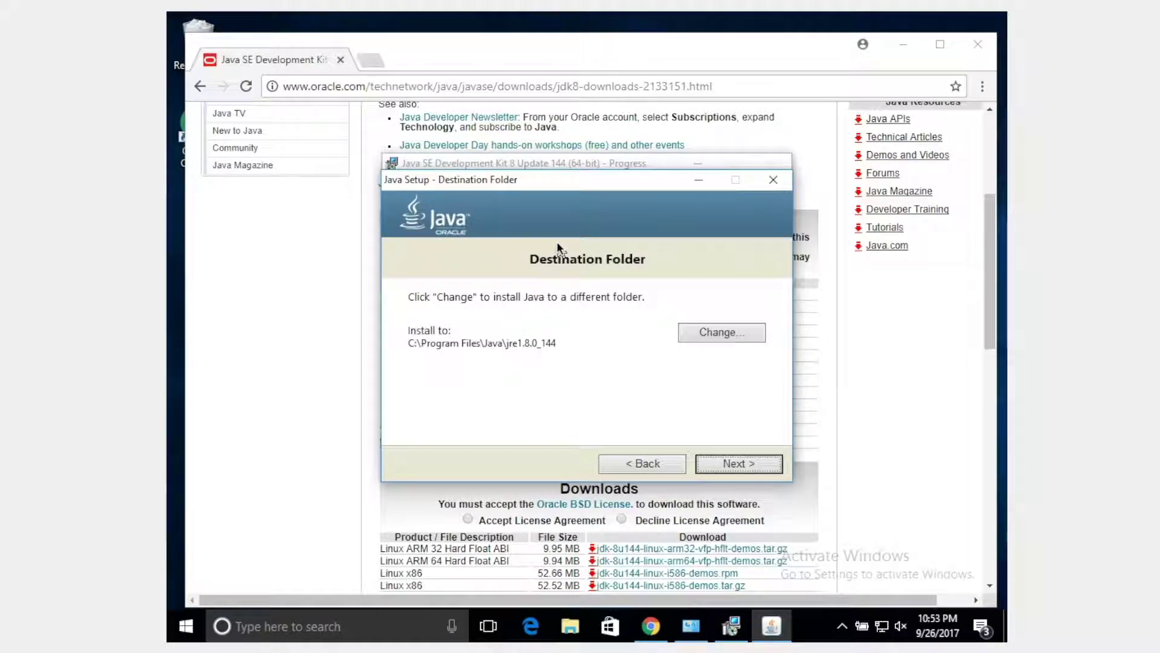
left_click(767, 462)
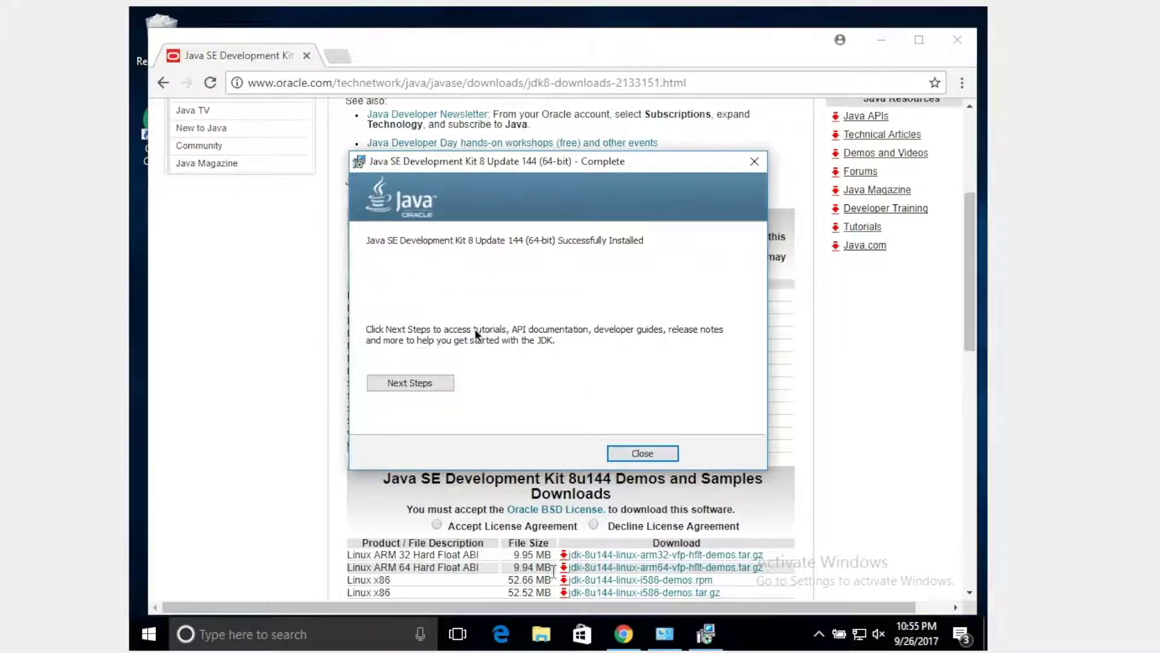
left_click(648, 455)
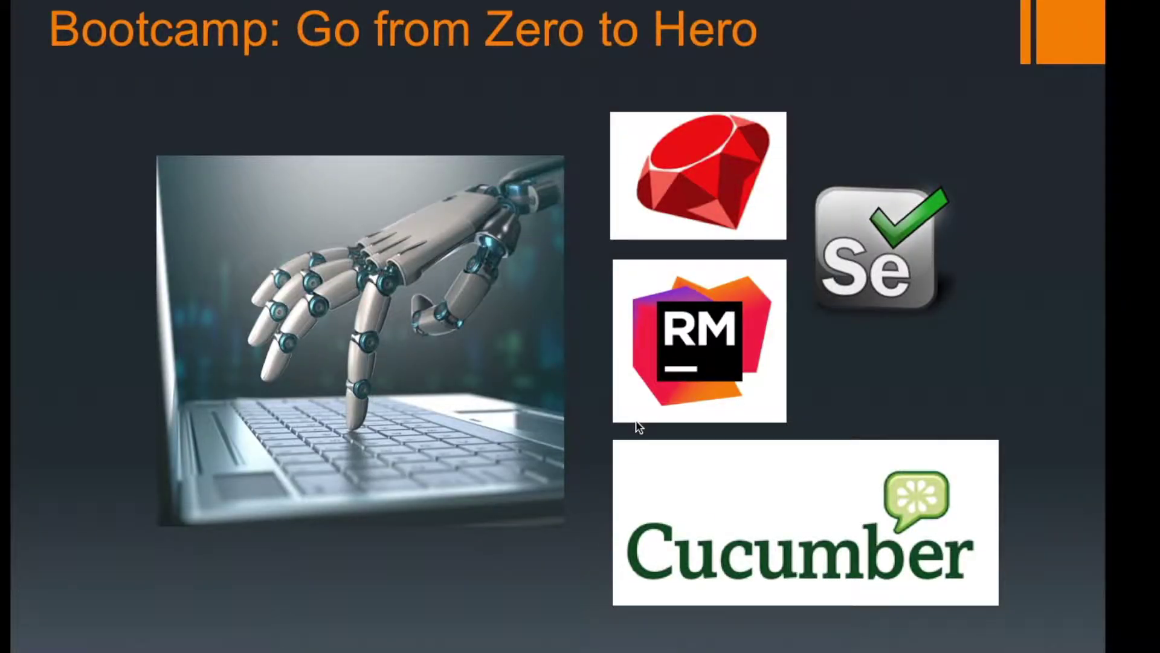
key("Right")
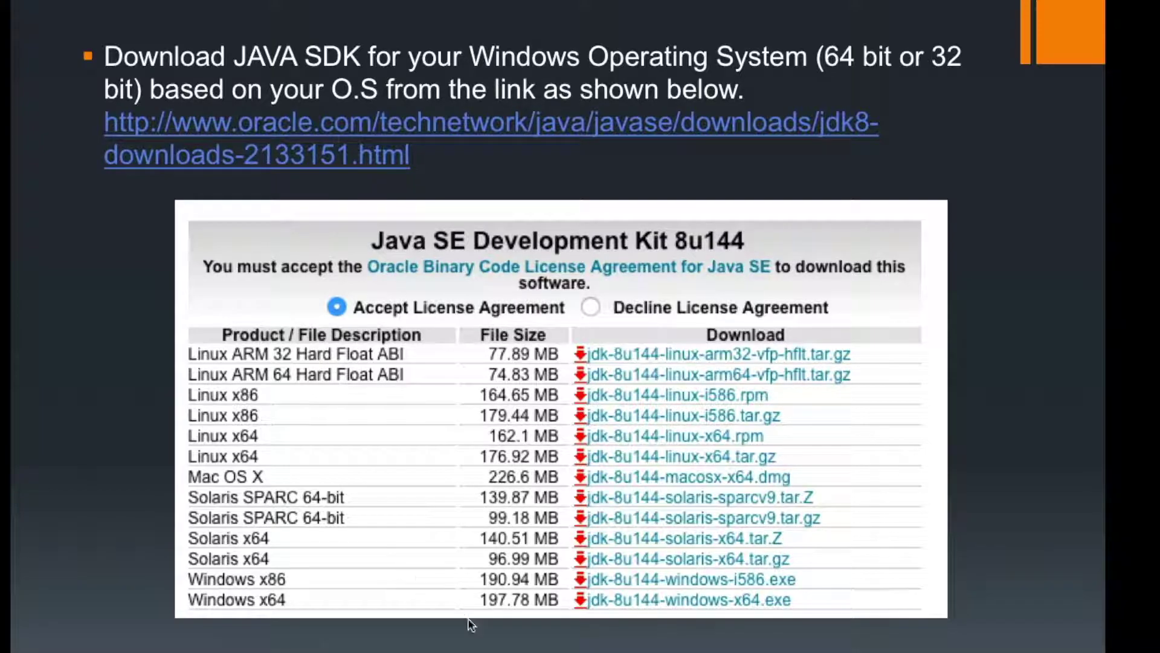
key("Right")
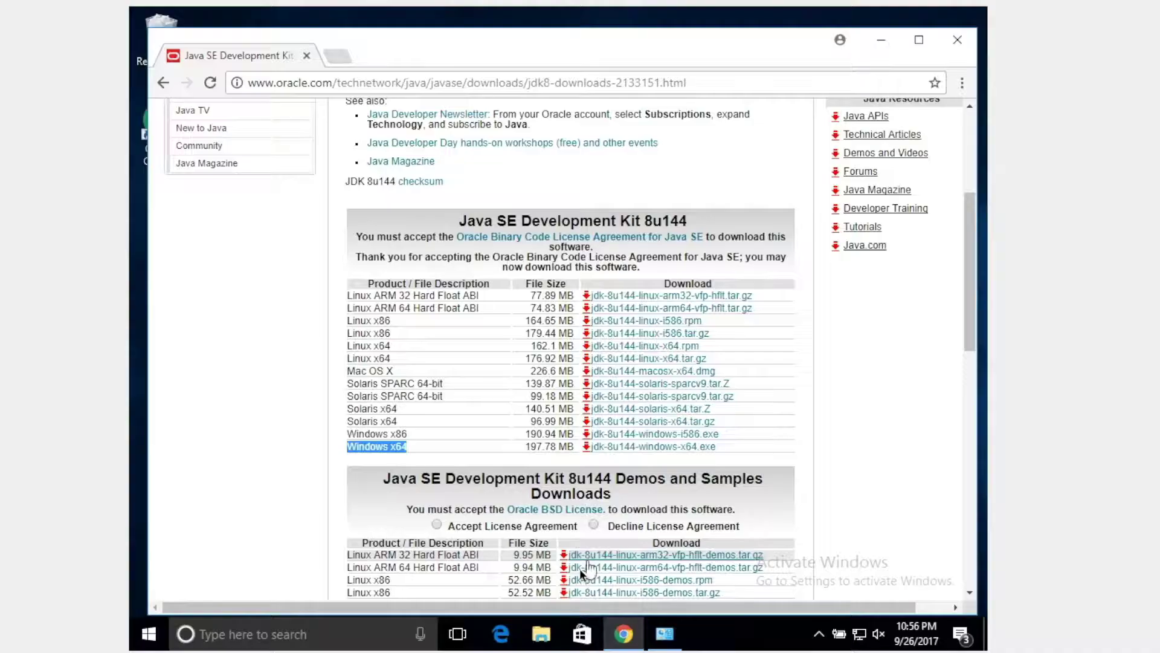
Open Command Prompt and check the installed Java version with java -version
left_click(251, 635)
type("c")
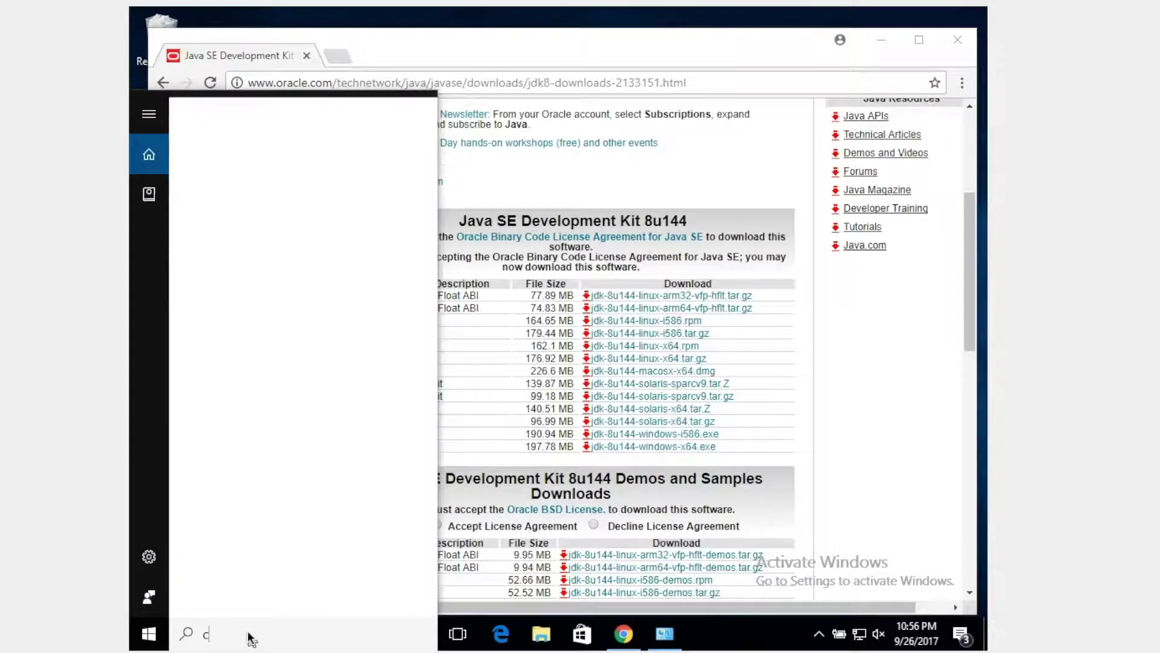
type("md")
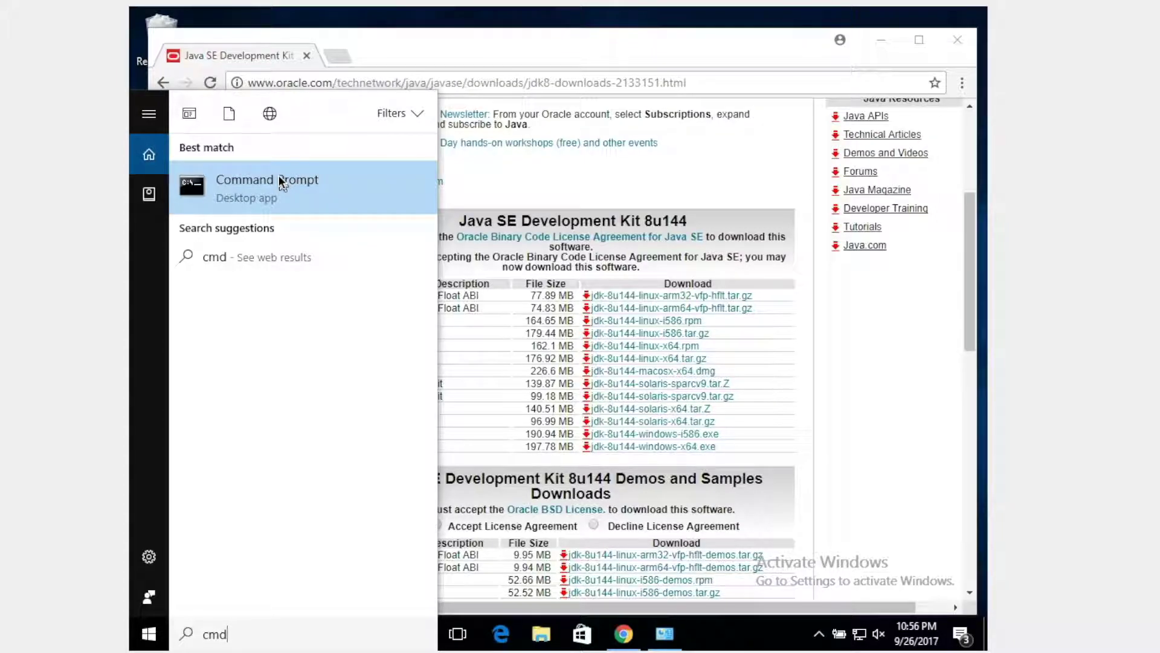
left_click(282, 191)
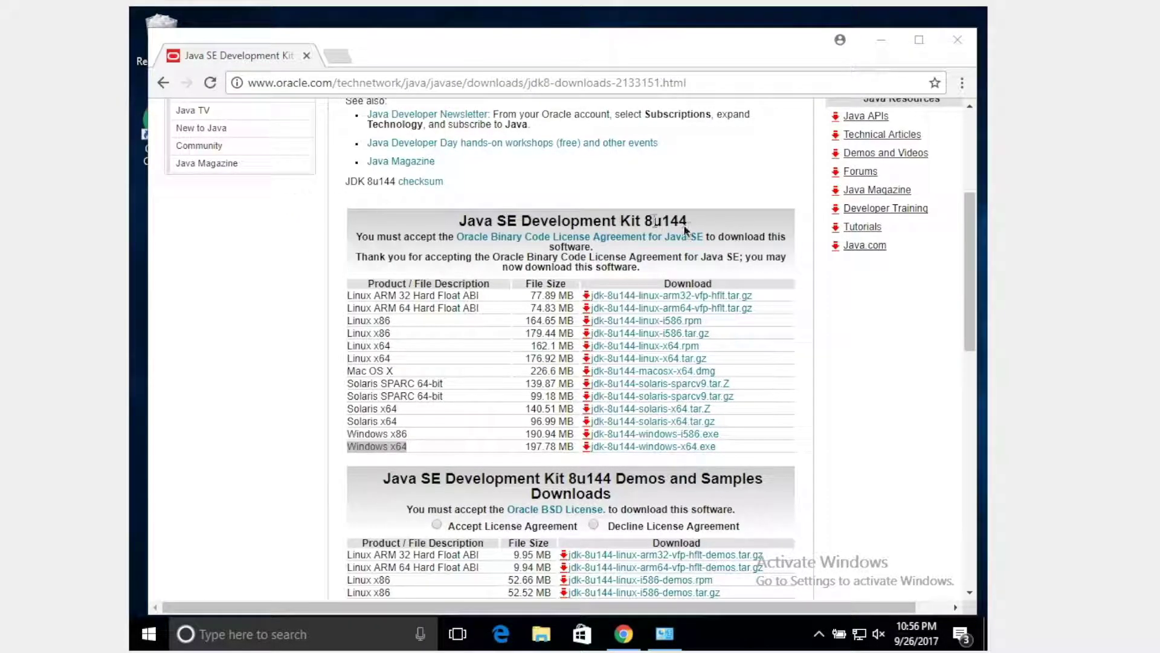
type("java -version")
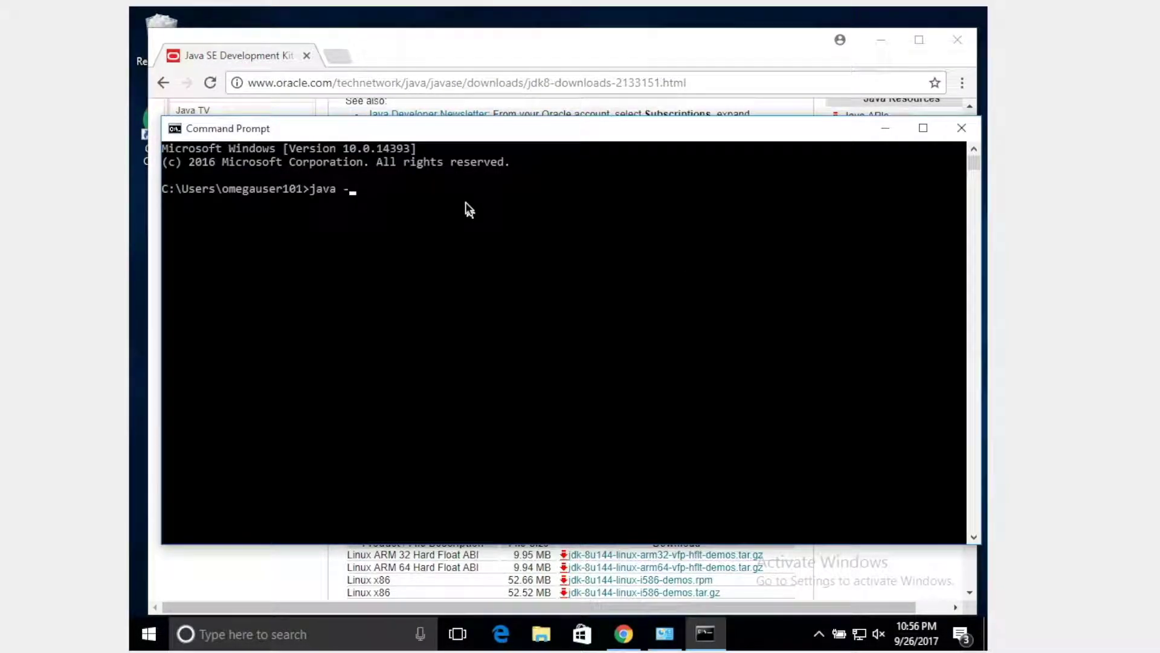
key("Return")
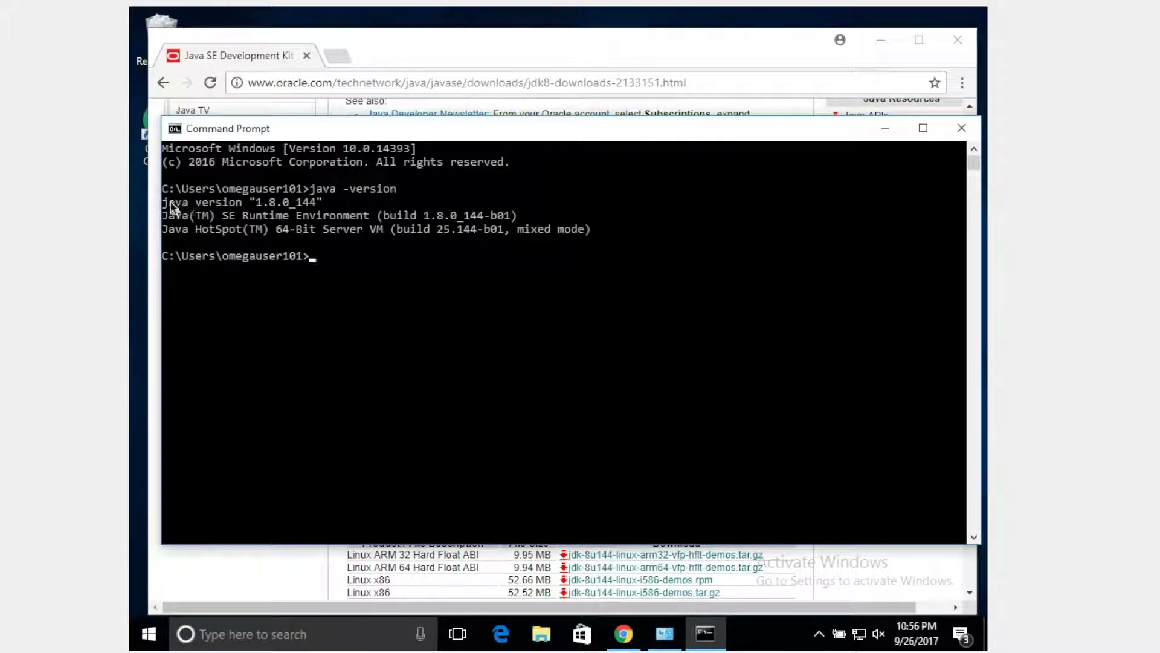
Highlight the Java version line in the command output and compare it with the kit version on the download page
mouse_move(169, 202)
left_mouse_down()
mouse_move(338, 201)
mouse_move(161, 192)
mouse_move(162, 204)
left_mouse_up()
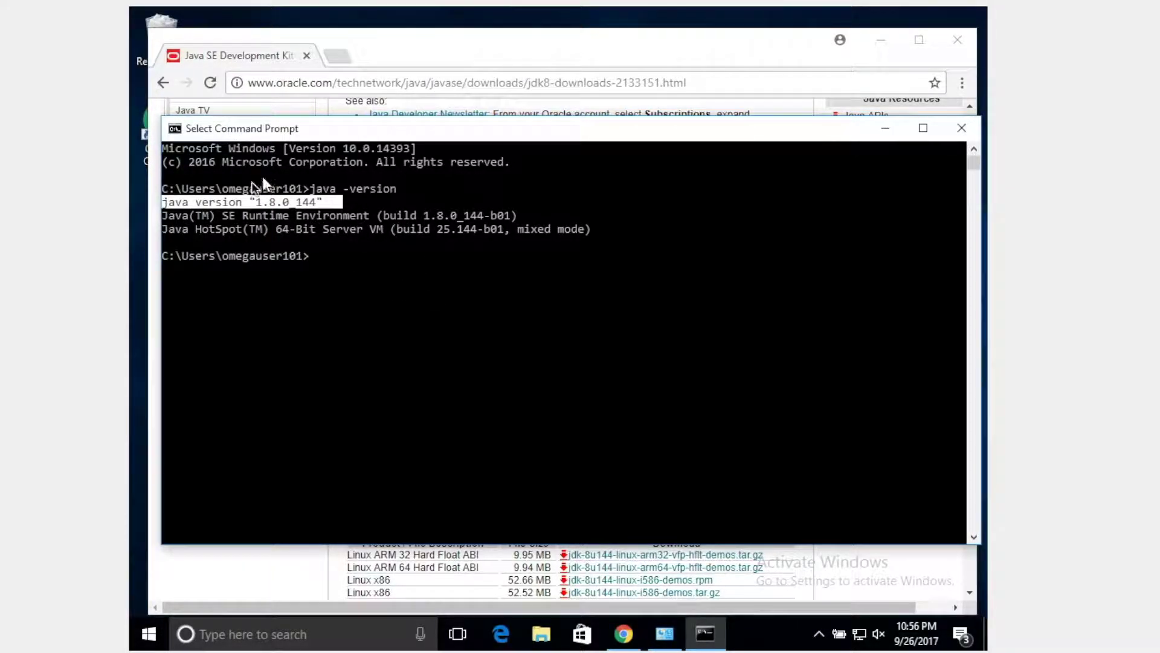
left_click(258, 603)
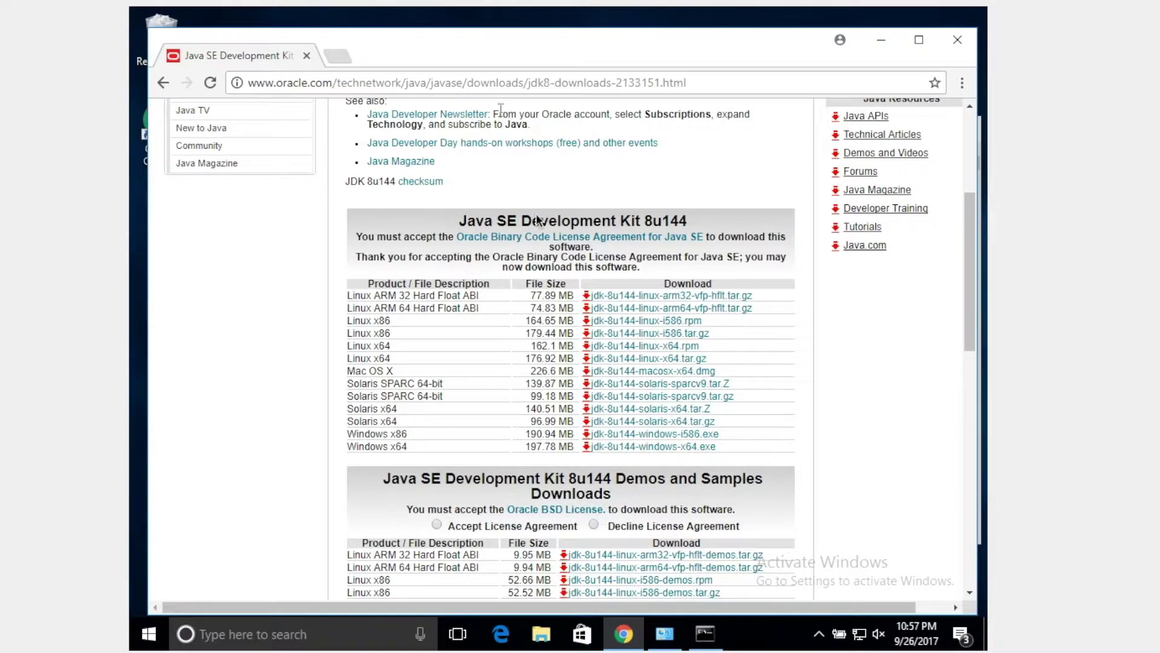
left_click(705, 634)
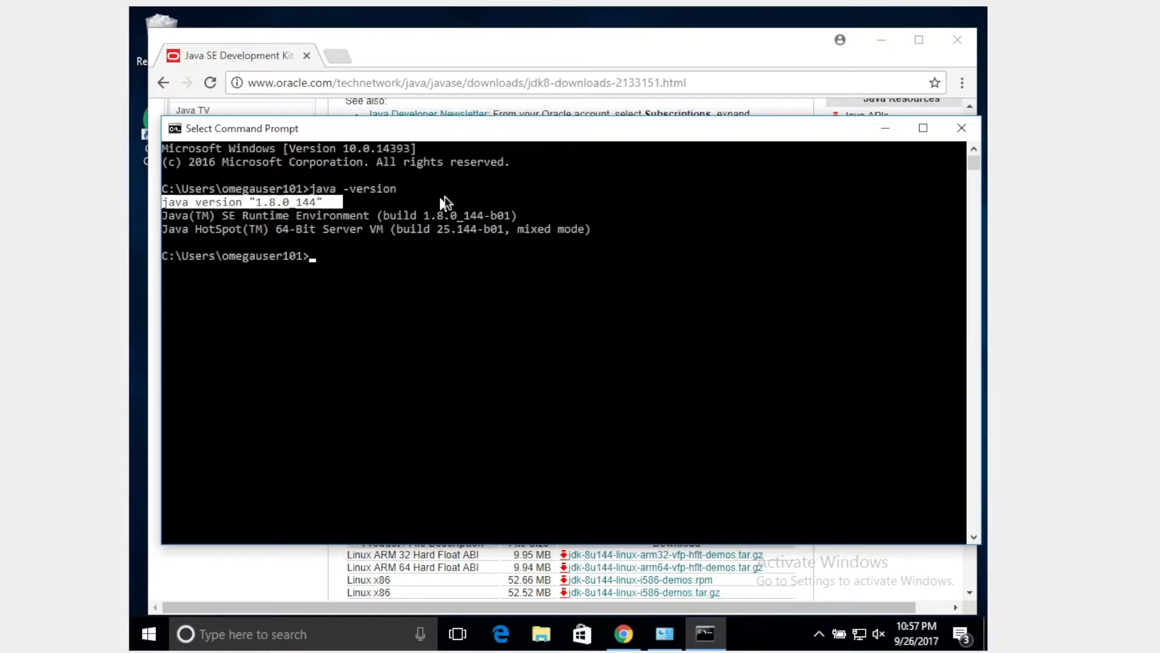